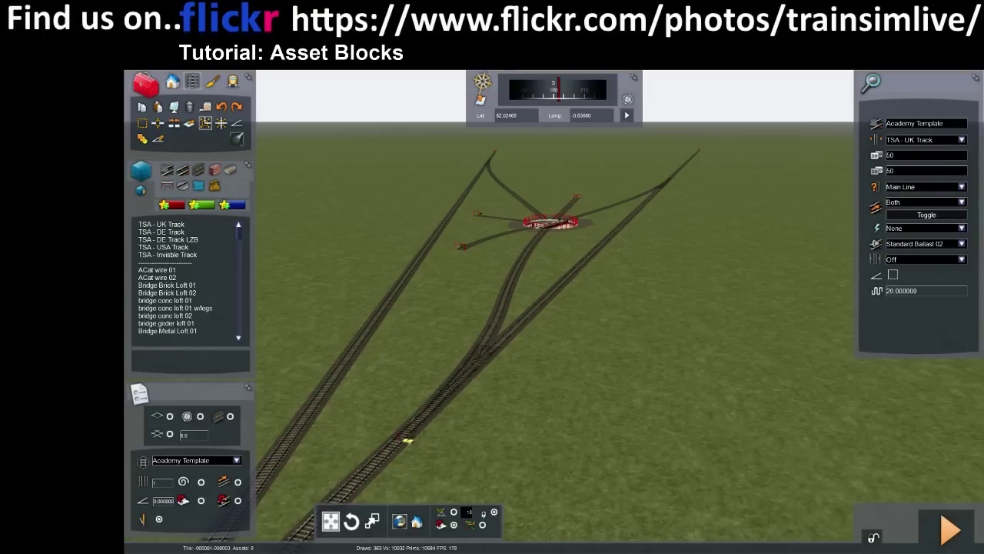
Place an Asset Block from the vegetation assets on the open grass beside the tracks.
key("Down")
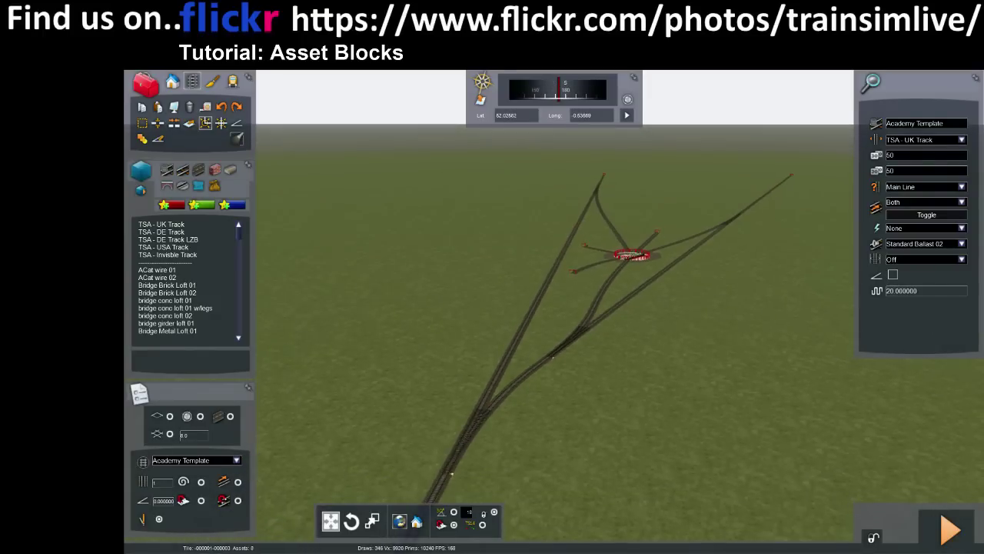
key("Left")
key("Left")
key("Up")
right_click_drag(384, 179, 367, 163)
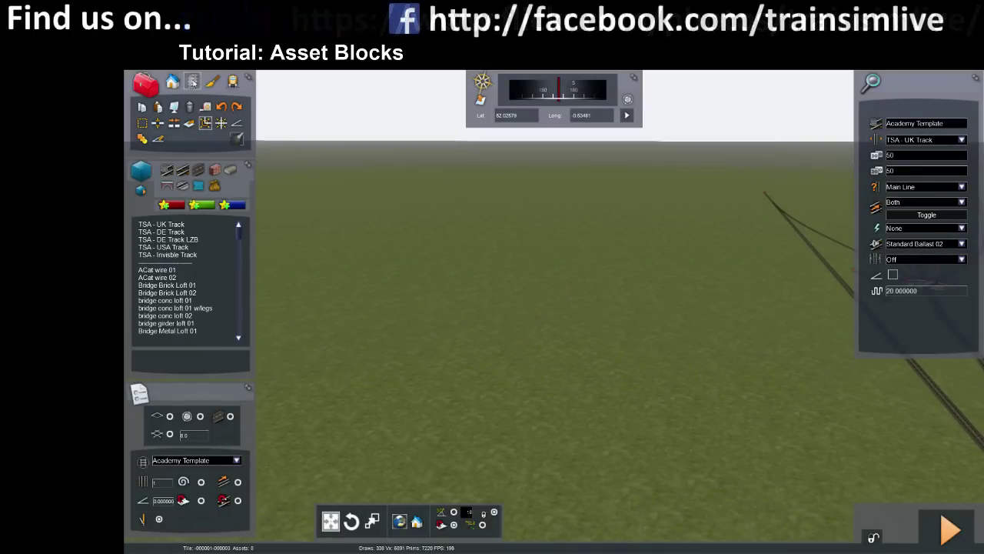
left_click(174, 83)
left_click(199, 168)
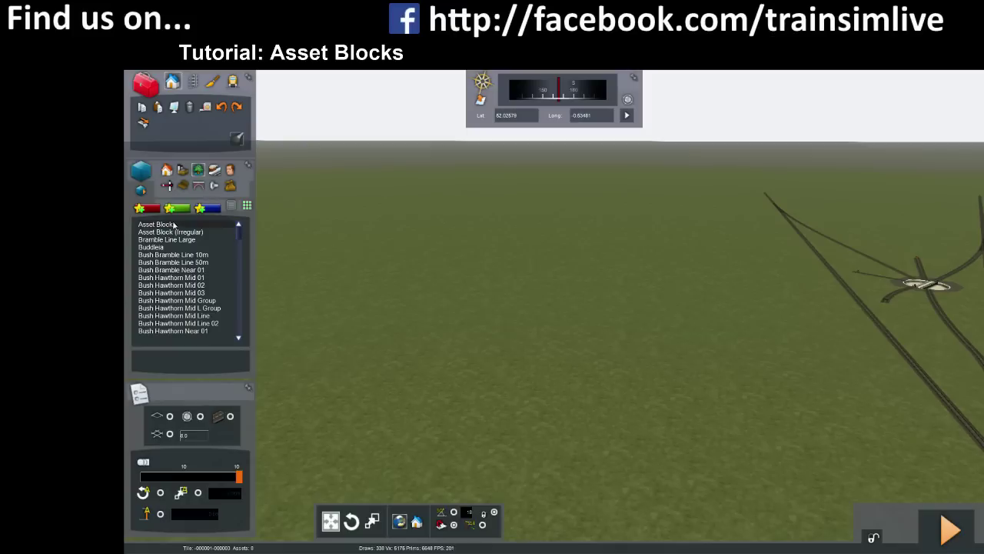
left_click(571, 316)
right_click(565, 401)
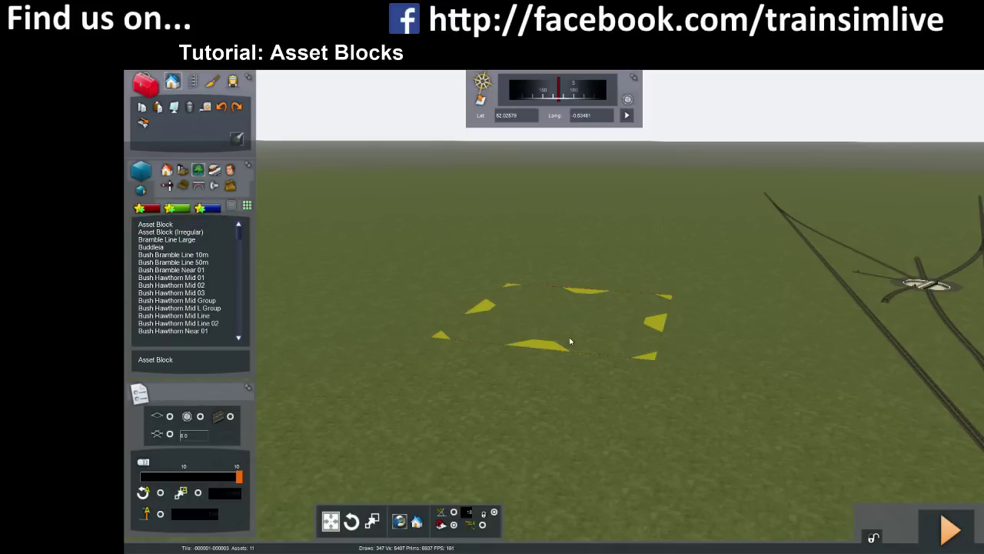
Enlarge the asset block from its near corner to about 146 by 183 and show its properties.
left_click_drag(652, 358, 773, 492)
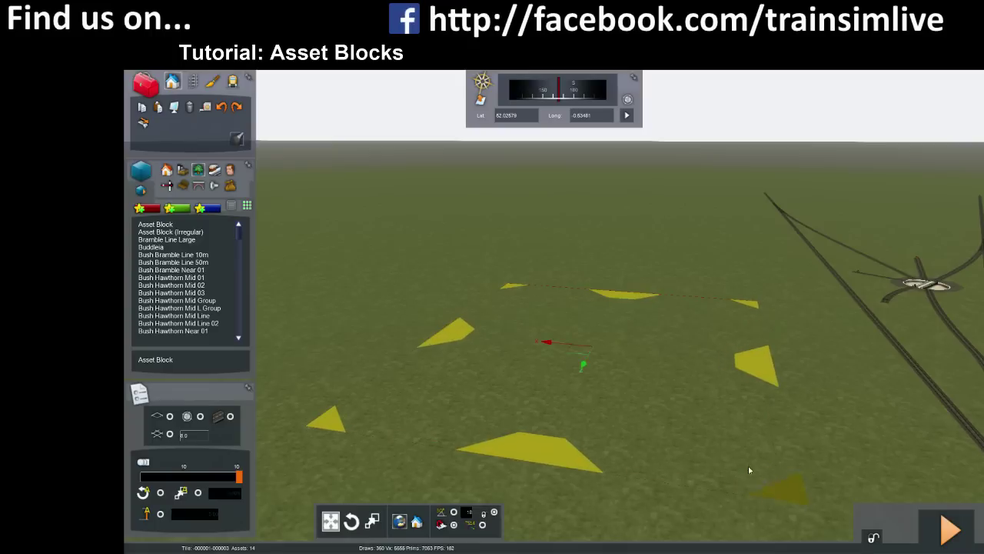
left_click(594, 339)
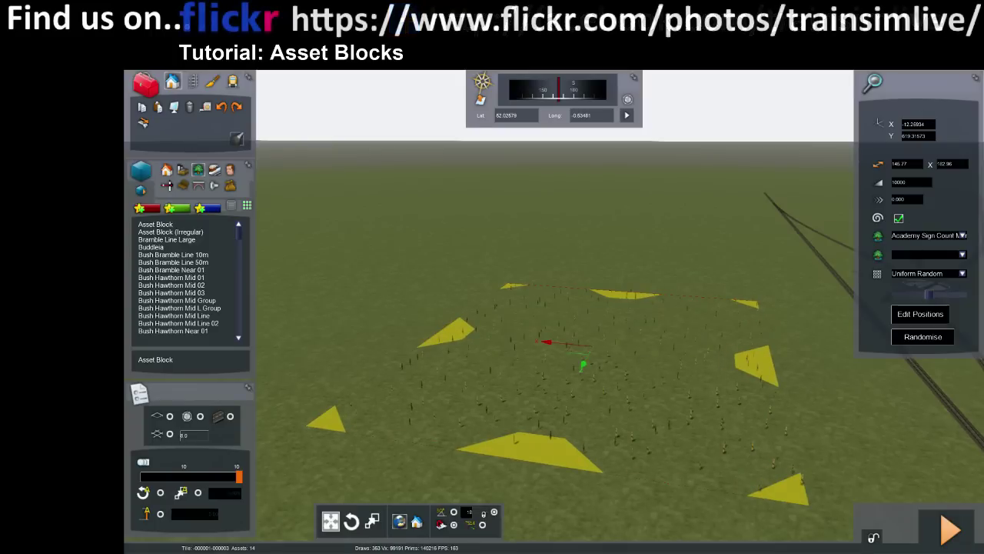
key("Up")
mouse_move(797, 323)
right_mouse_down()
mouse_move(796, 376)
mouse_move(798, 312)
mouse_move(800, 324)
right_mouse_up()
Fill the block with Bush Hawthorn Mid Group as its first asset.
left_click(961, 236)
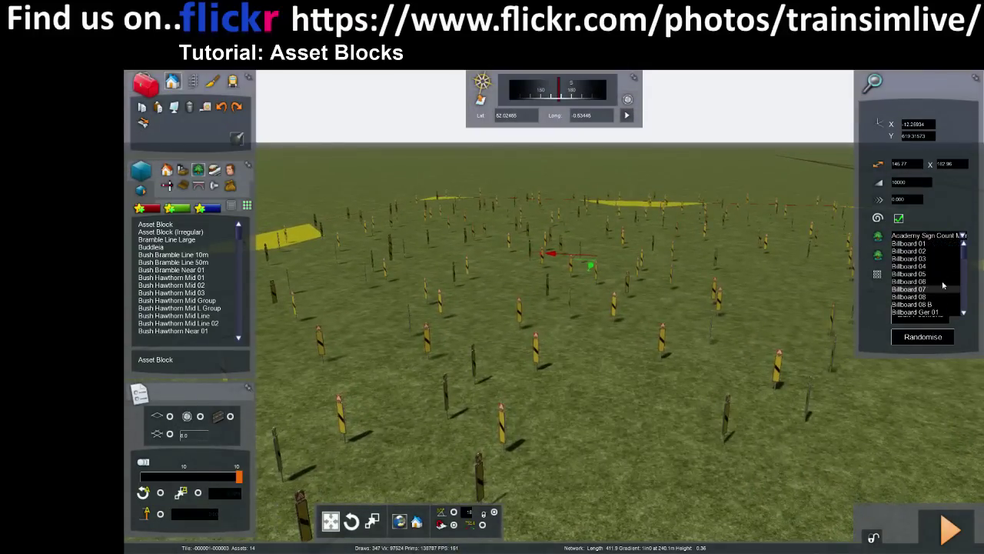
scroll(930, 282, "down", 3)
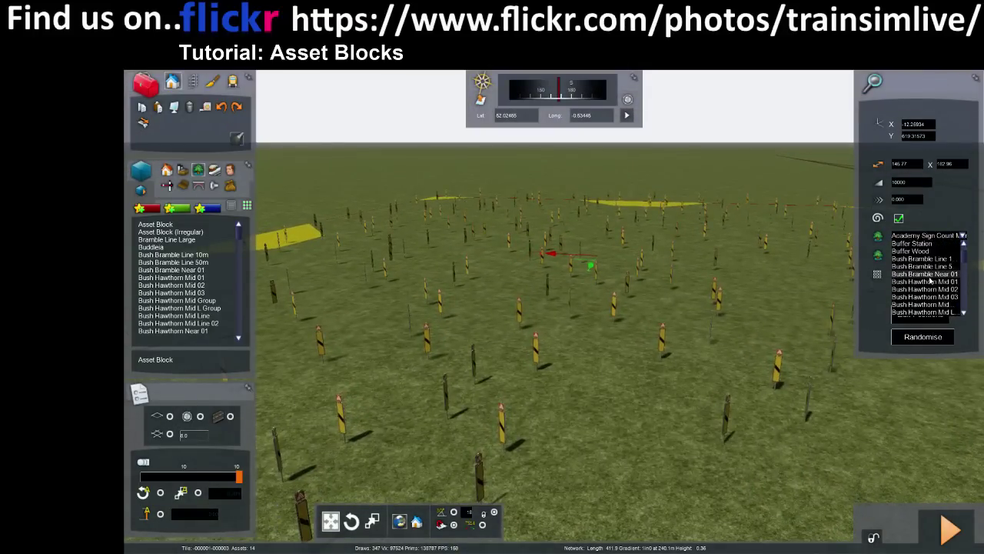
scroll(922, 256, "down", 3)
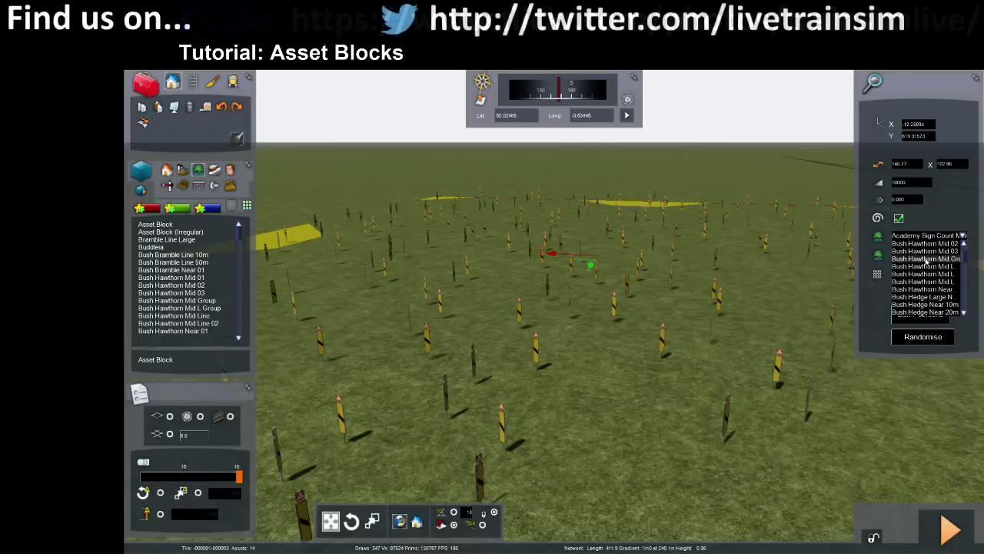
left_click(926, 259)
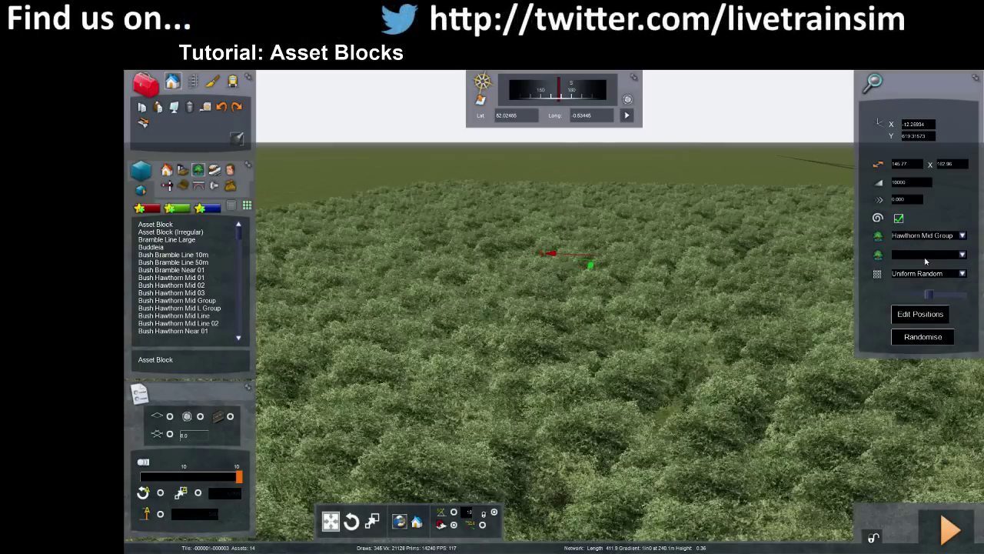
Change the block's first asset to Bush Hawthorn Near 01.
left_click(961, 237)
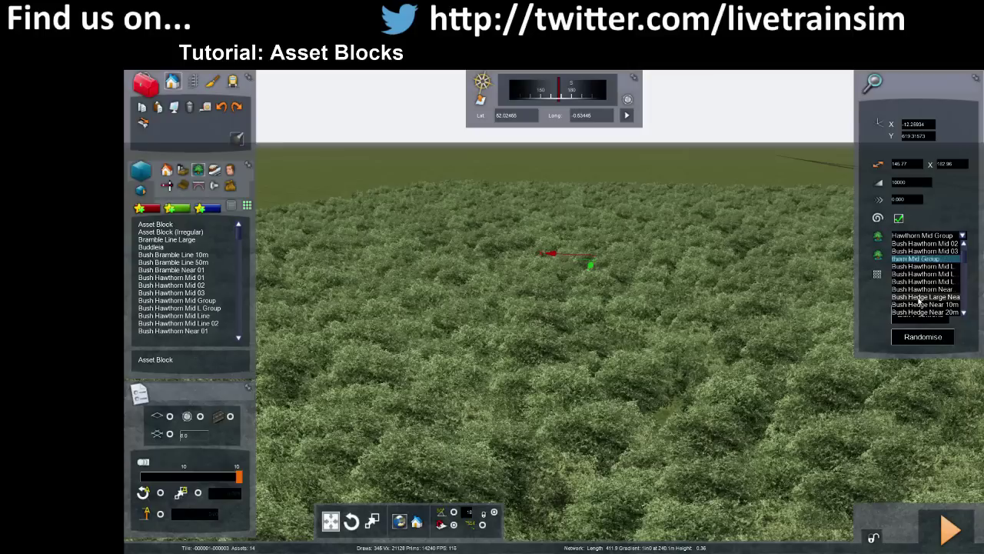
left_click(918, 294)
left_click(962, 235)
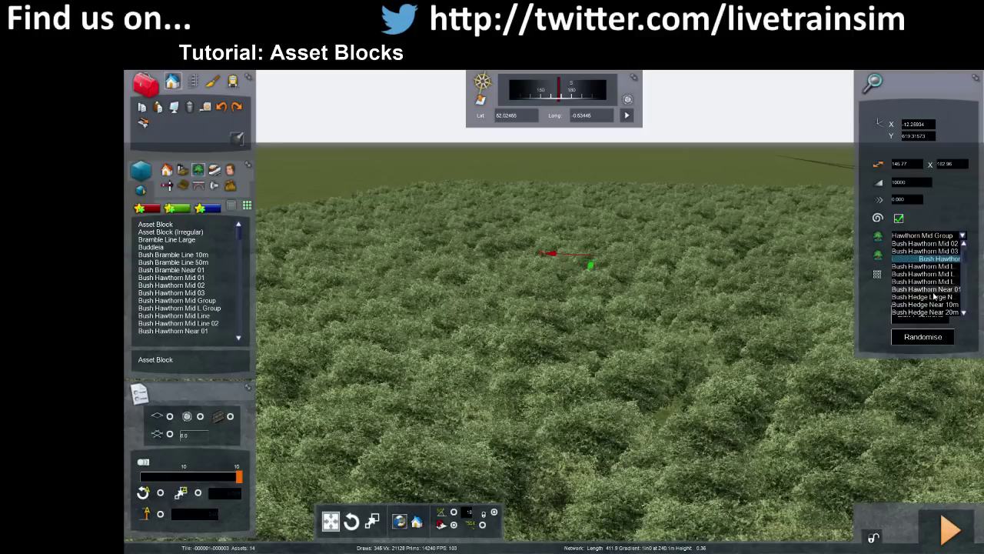
left_click(931, 291)
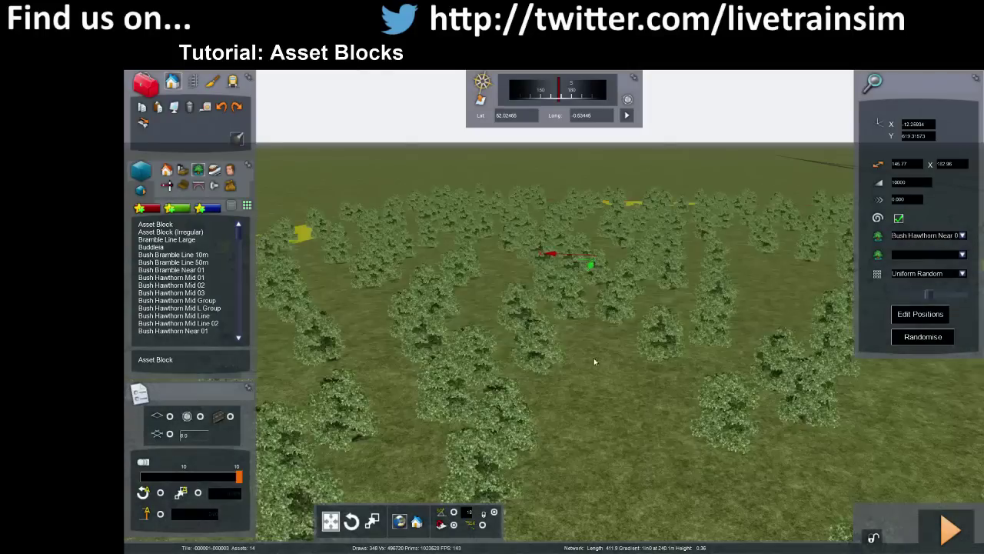
Add Bush Hedge Large Near 20m as the block's second asset.
right_click_drag(594, 361, 637, 329)
left_click(961, 257)
scroll(915, 299, "down", 10)
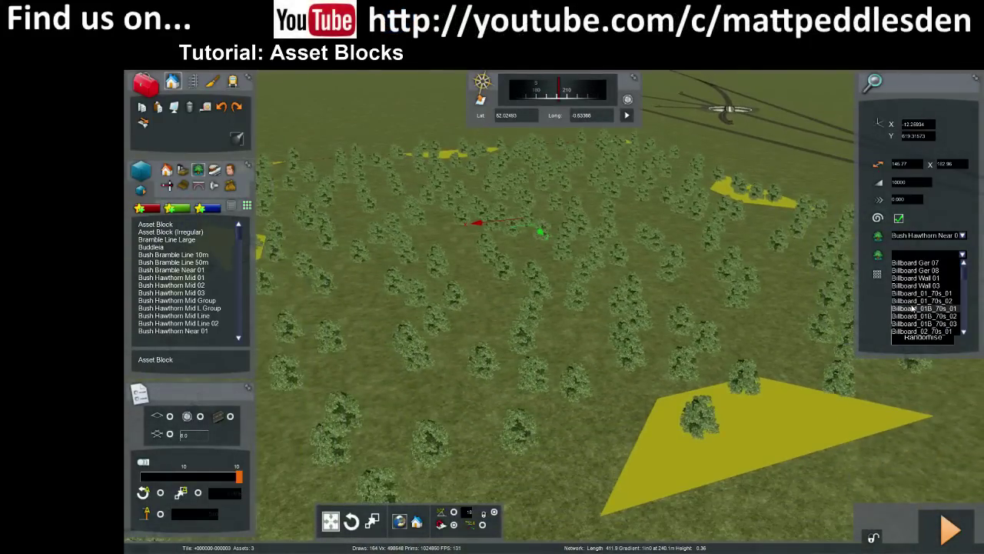
scroll(929, 300, "down", 4)
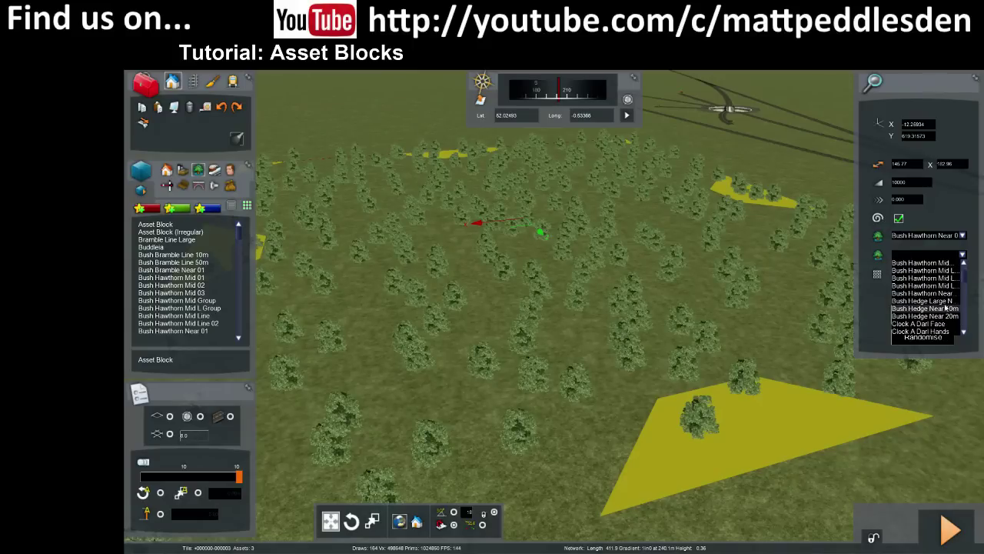
left_click(932, 302)
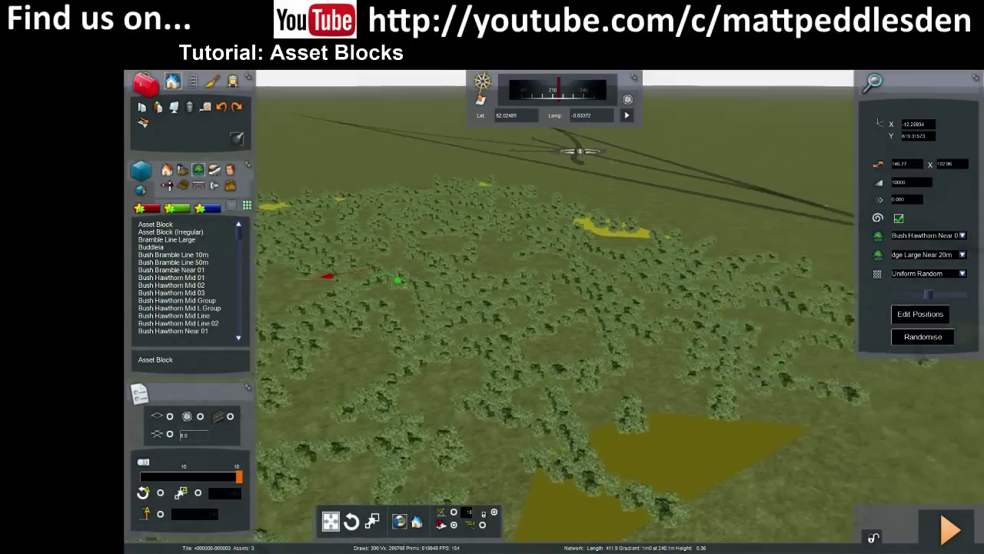
Toggle the random rotation of the block's bushes off and on to compare the arrangements.
key("Down")
key("Right")
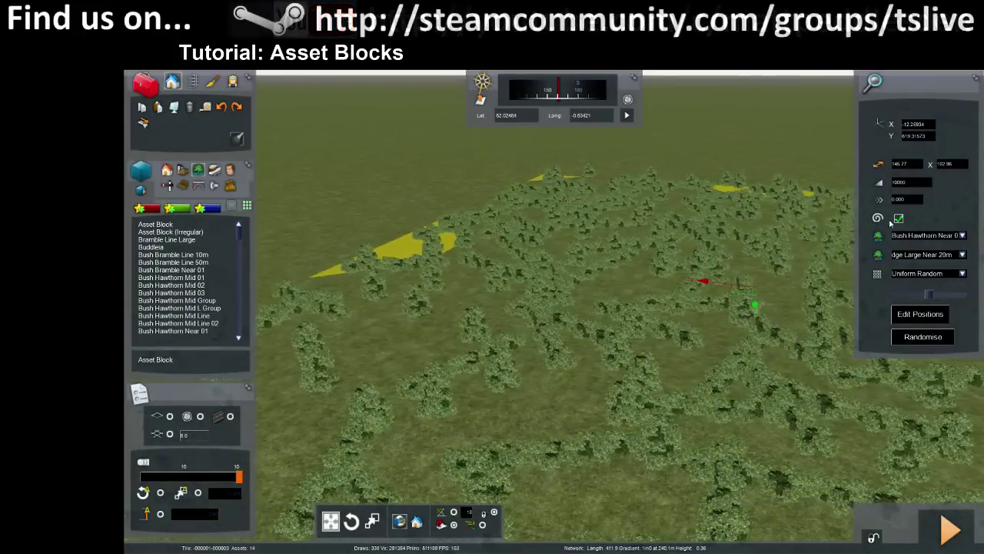
left_click(899, 221)
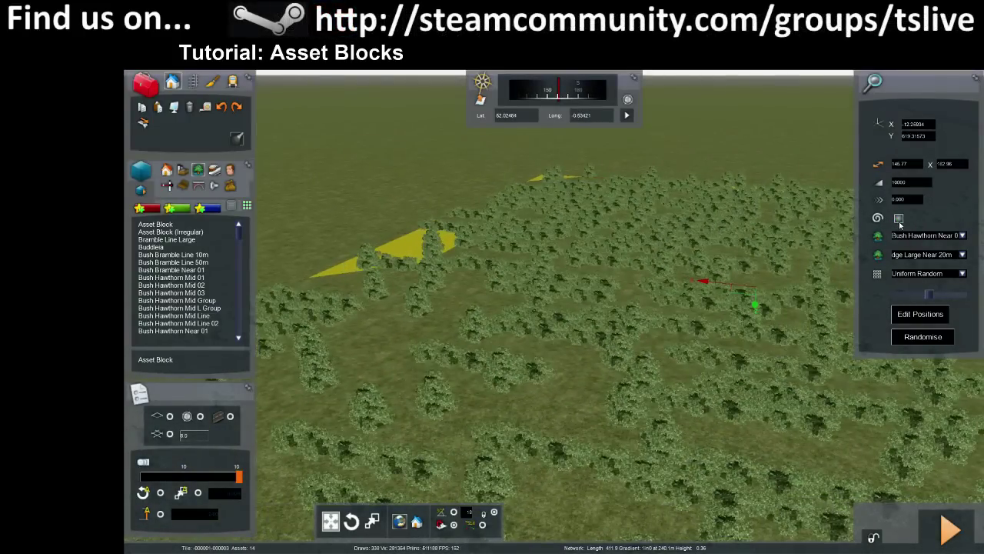
left_click(898, 219)
left_click(899, 222)
left_click(899, 222)
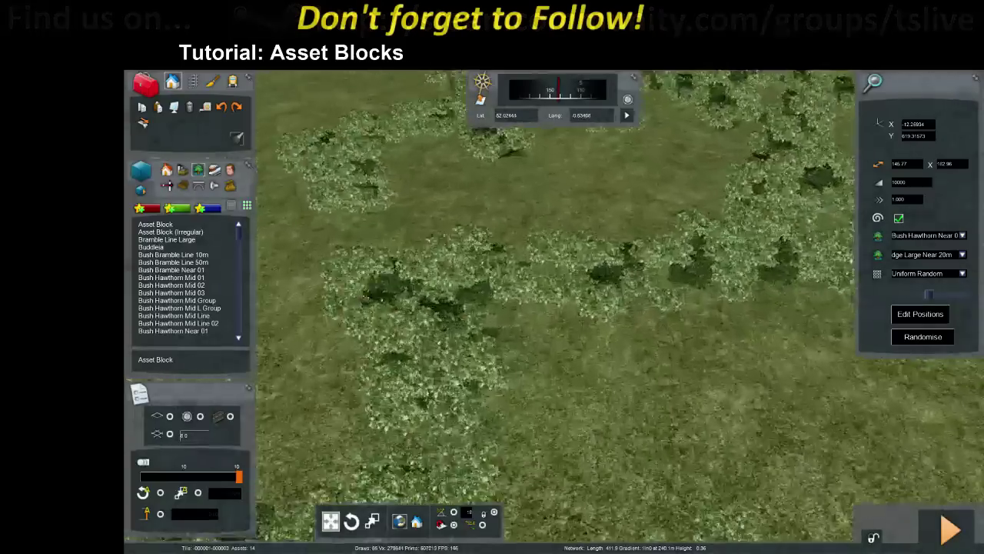
Set the random size variation of the block's bushes to 0.5.
key("Up")
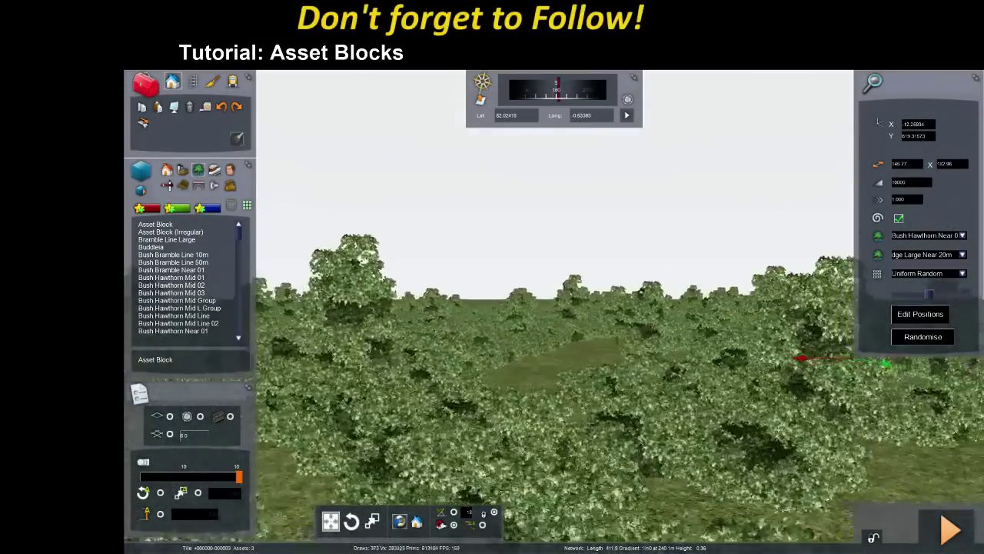
right_click_drag(677, 253, 716, 259)
key("Down")
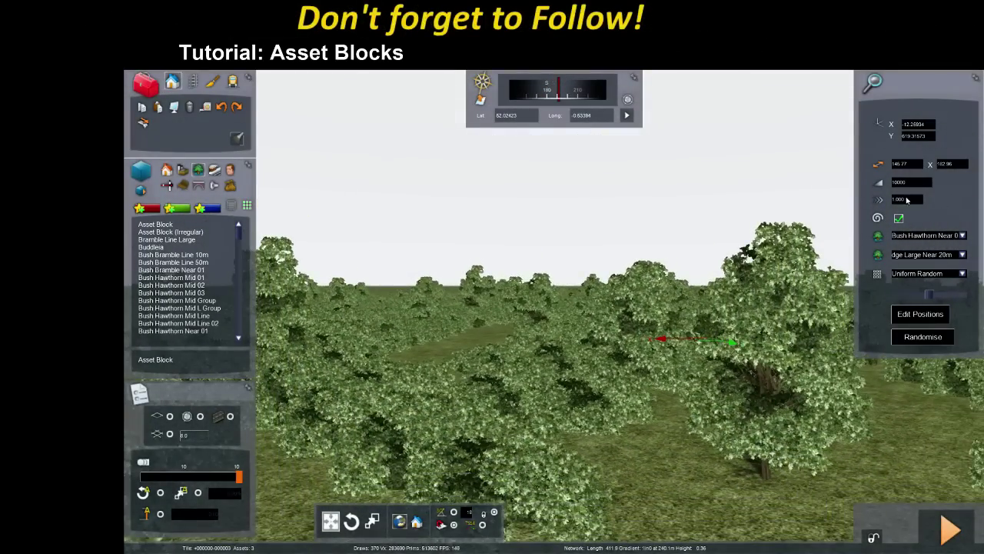
type("0.5")
key("Return")
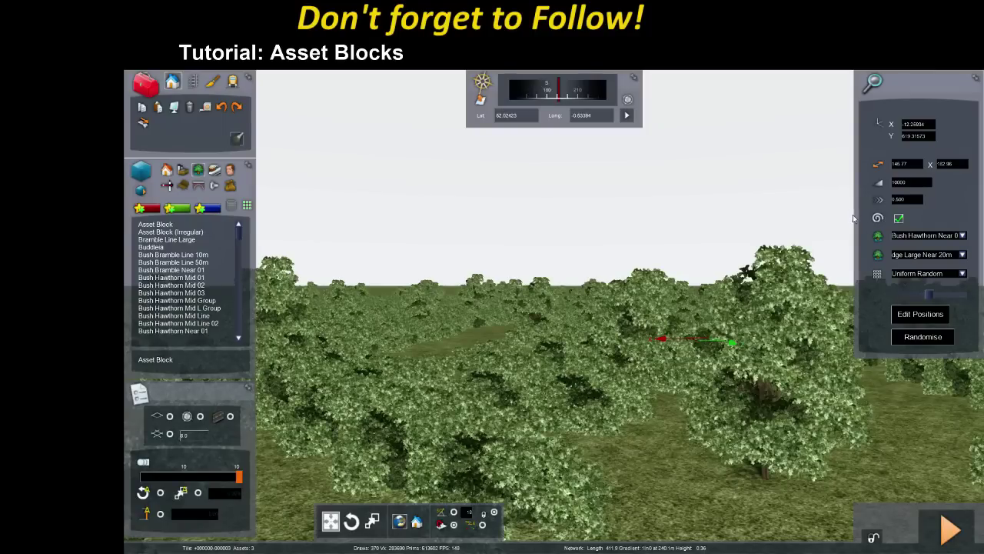
Examine the size variation of the bushes across the block from ground level and from above.
right_click_drag(692, 307, 731, 350)
key("Down")
key("Up")
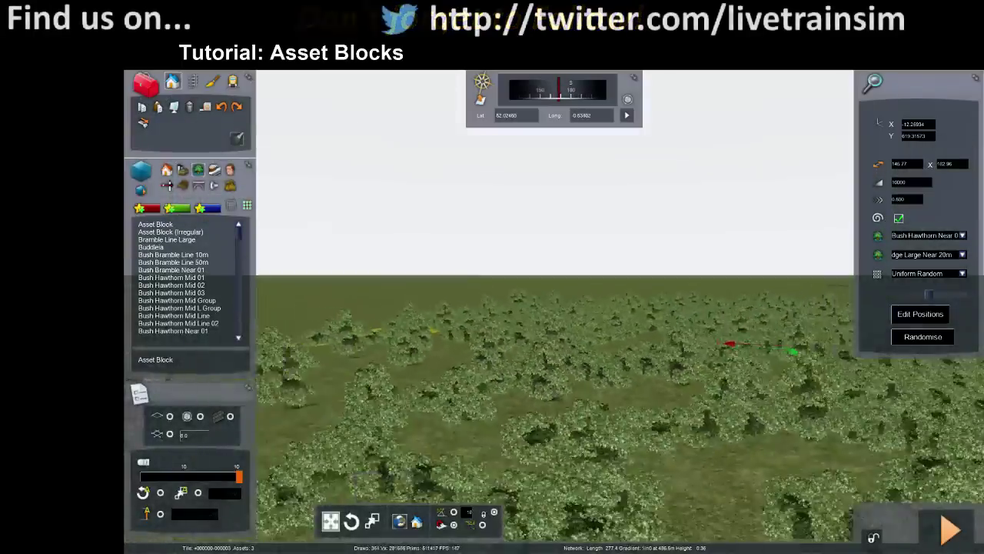
key("Up")
right_click_drag(790, 216, 830, 238)
key("Down")
key("Left")
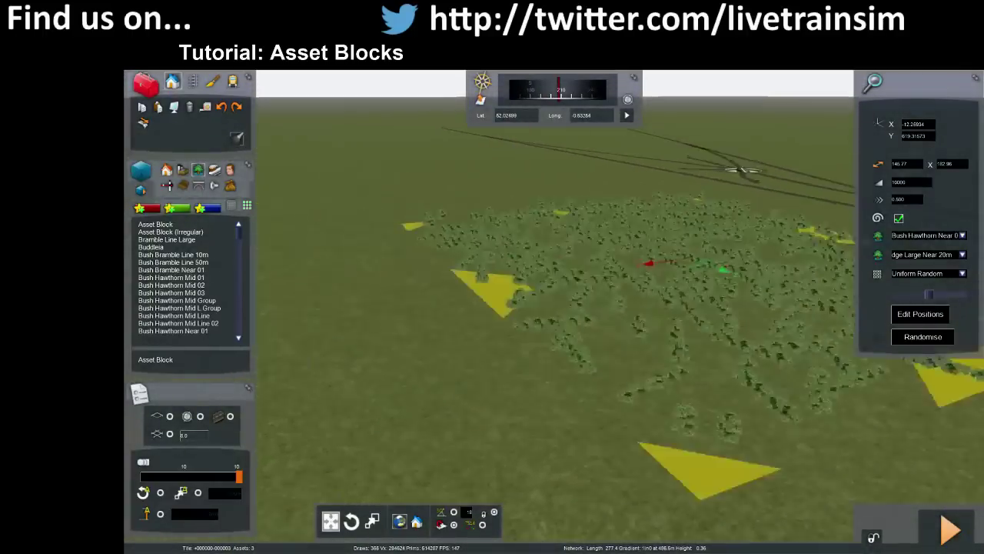
key("Right")
Stretch the bush block to about 146 by 223 and move it alongside the track next to the turntable.
right_click_drag(530, 326, 605, 328)
left_click_drag(635, 329, 803, 467)
left_click_drag(625, 237, 567, 226)
right_click_drag(567, 226, 650, 347)
key("Right")
key("Down")
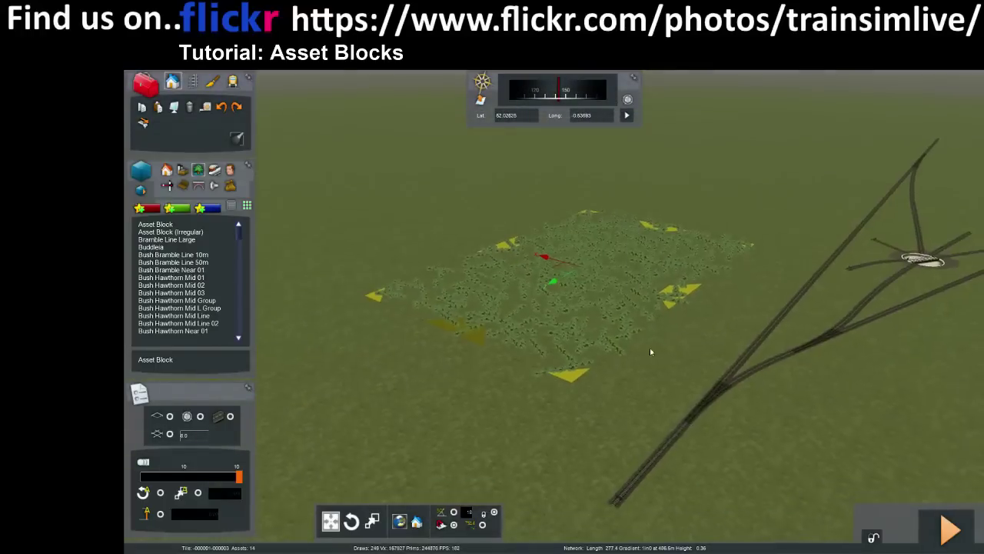
left_click(650, 347)
left_click_drag(628, 296, 786, 239)
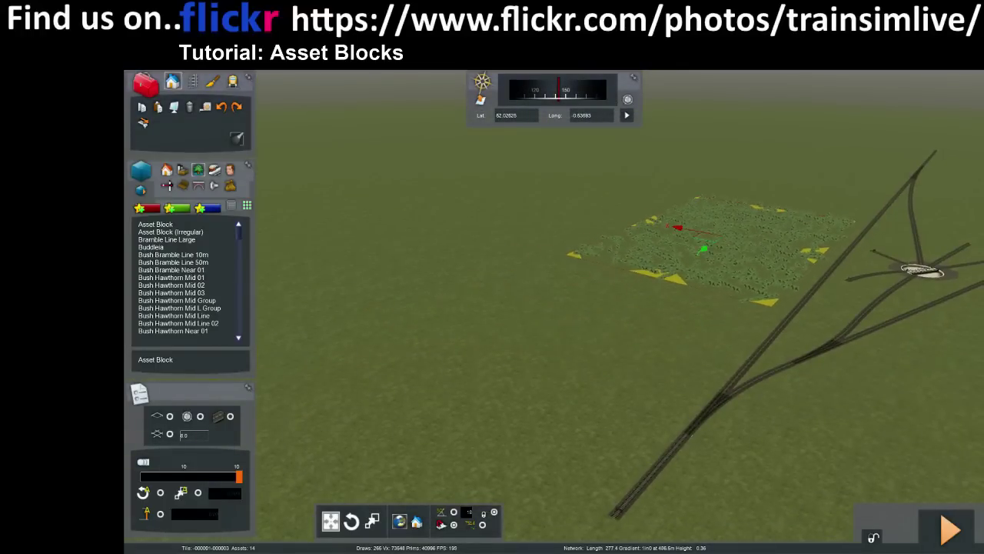
Examine how the moved bush block lies along the track, from above and close up.
right_click_drag(785, 239, 694, 321)
key("Up")
key("Down")
key("Up")
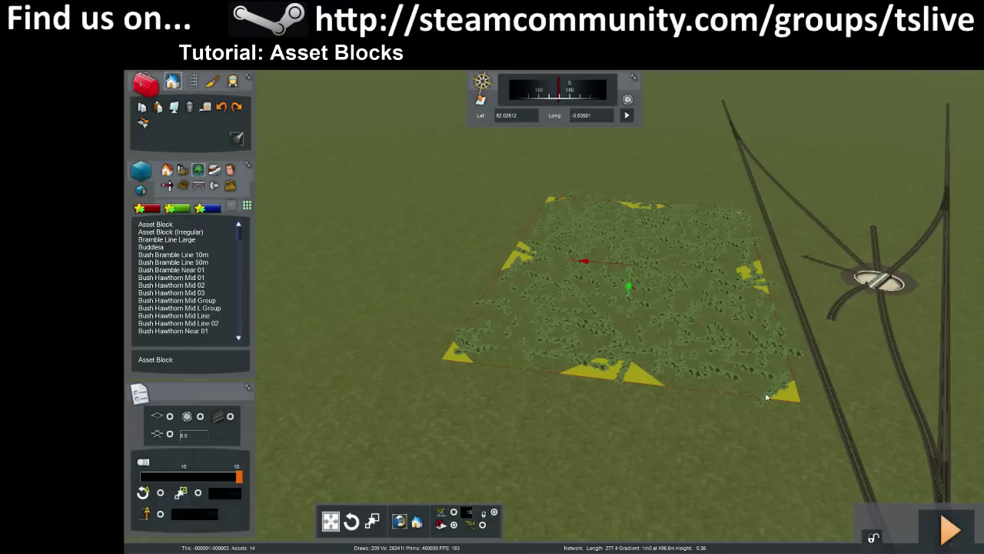
right_click_drag(722, 242, 691, 305)
key("Up")
key("Down")
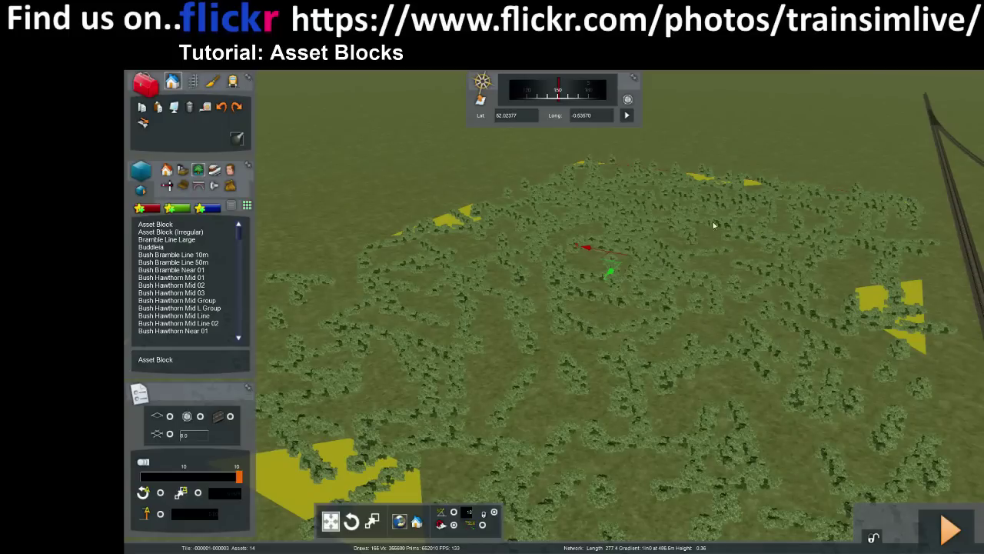
key("Down")
right_click_drag(712, 223, 669, 292)
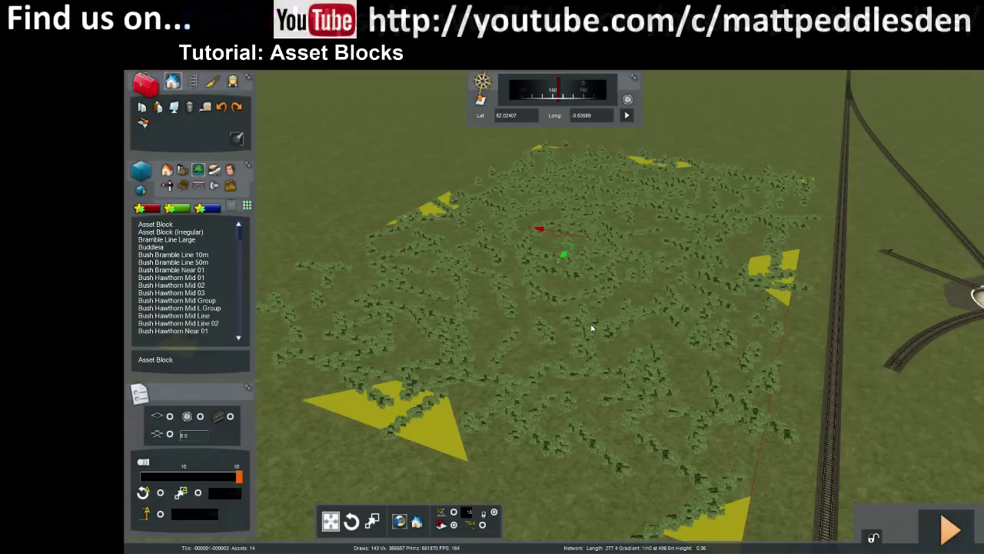
Show the bush block's properties and enlarge the block to several times its size from its far corner.
double_click(593, 282)
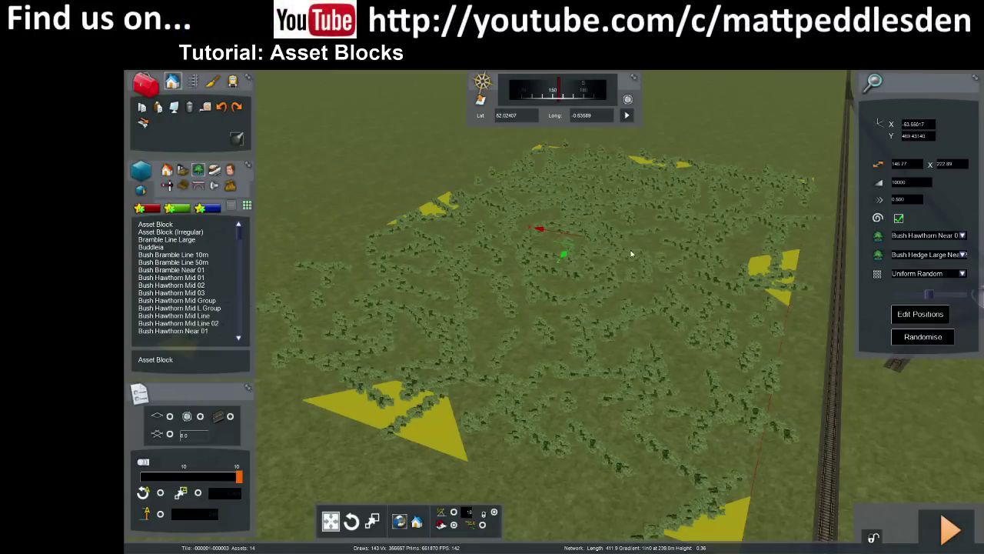
double_click(640, 281)
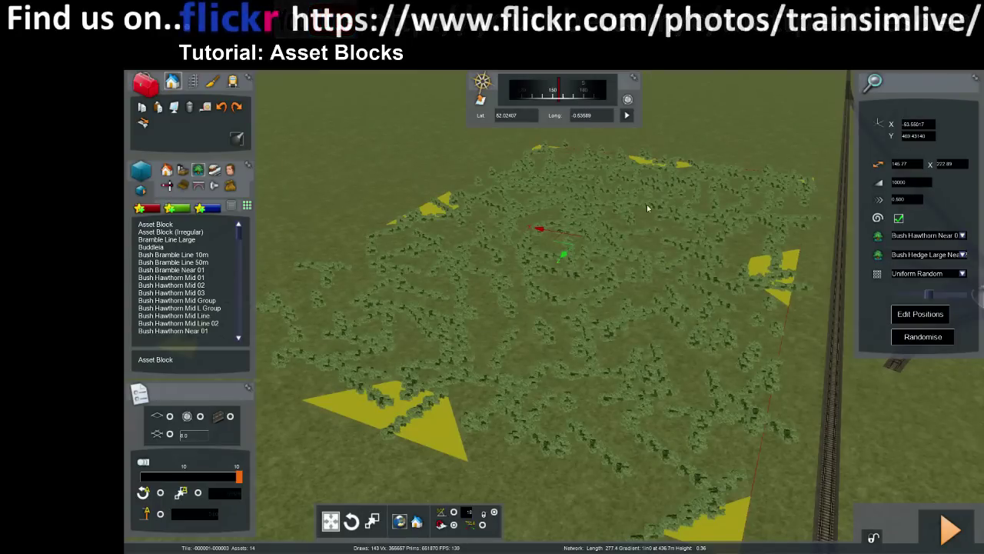
right_click_drag(595, 284, 552, 229)
scroll(572, 249, "down", 5)
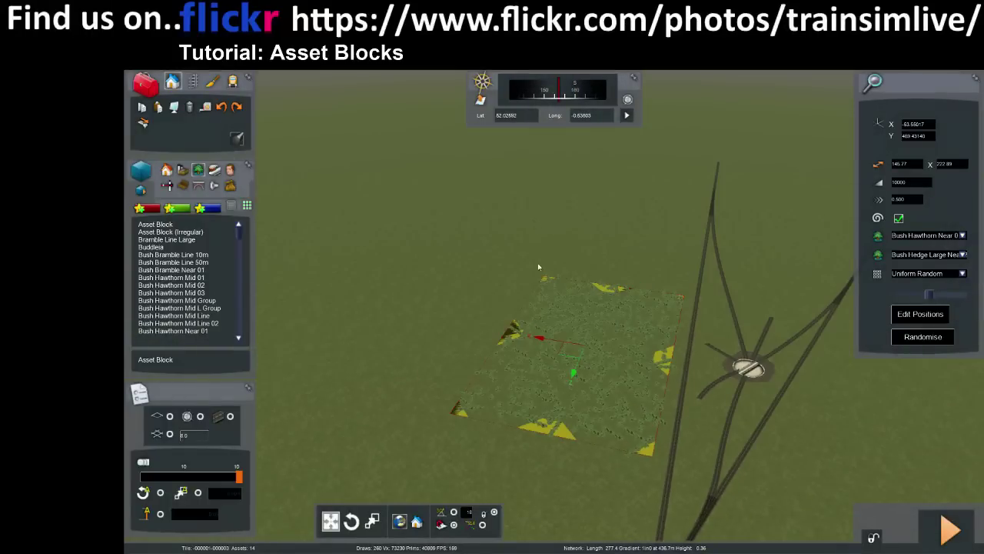
left_click(530, 242)
left_click_drag(531, 242, 497, 143)
Reopen the enlarged block's properties and inspect its bush coverage close to ground level.
right_click_drag(580, 354, 629, 301)
scroll(588, 381, "up", 5)
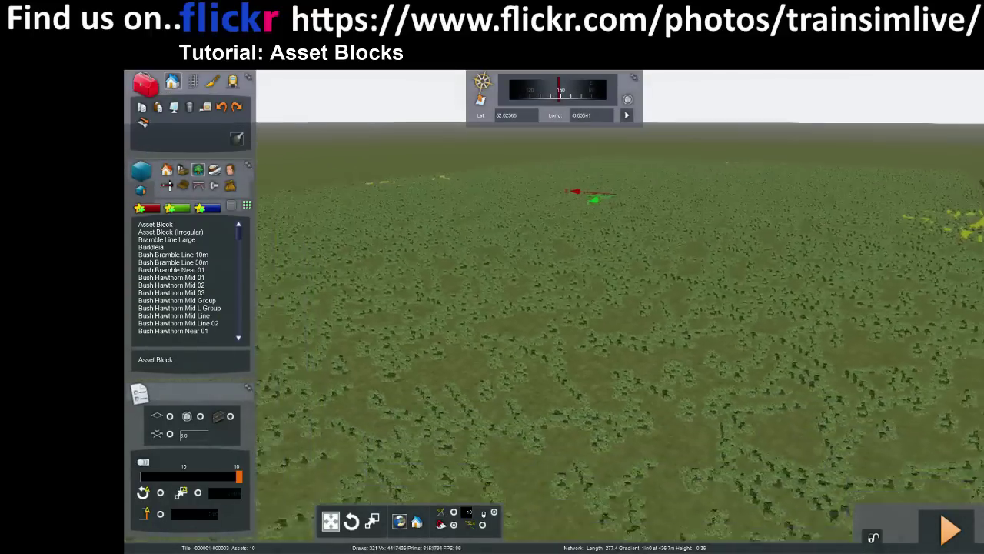
left_click(629, 300)
double_click(629, 301)
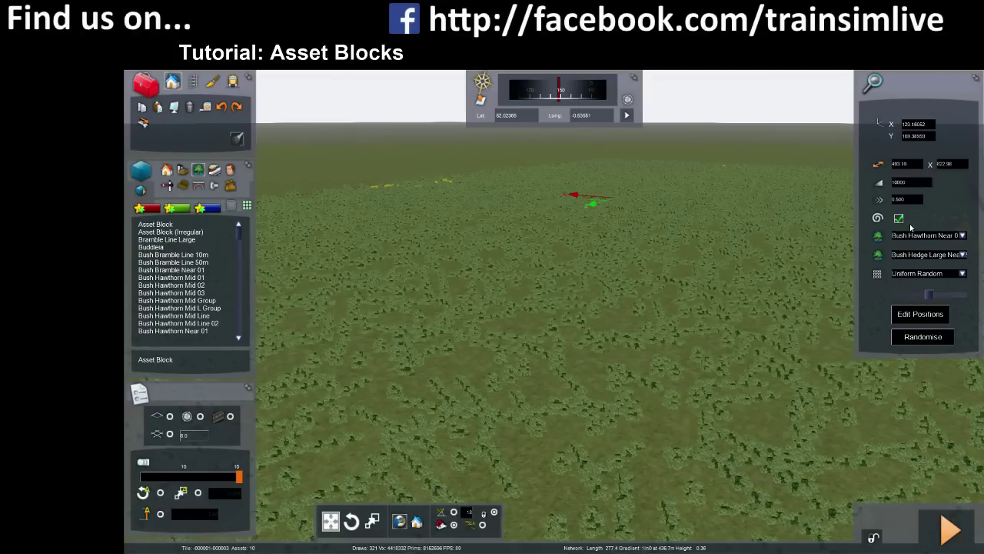
right_click_drag(628, 366, 738, 330)
key("Up")
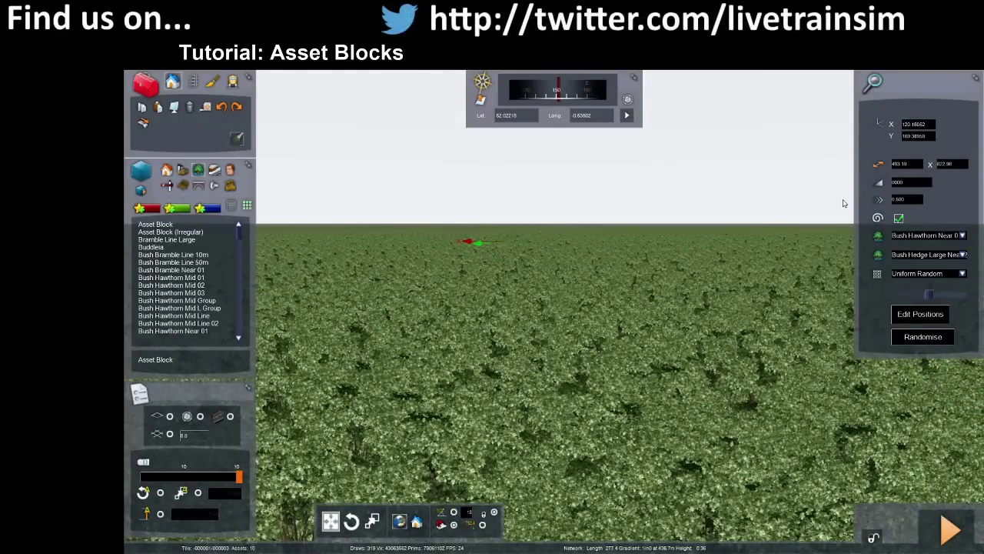
Set the number of assets in the bush block to 50000 and view its coverage from above.
type("5")
key("Return")
right_click_drag(486, 228, 509, 335)
key("Down")
key("Up")
key("Up")
key("Down")
key("Left")
key("Down")
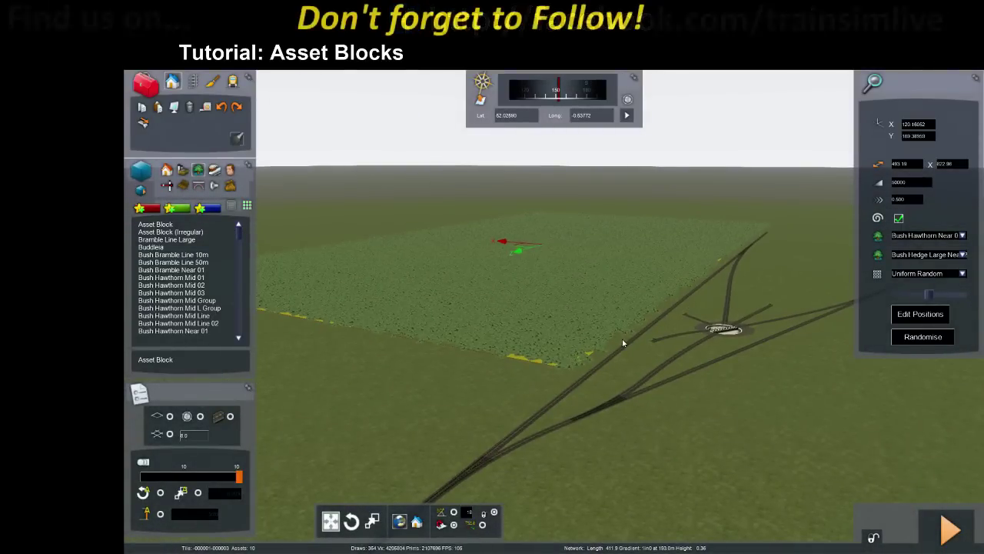
Set the number of assets in the bush block to 5000.
mouse_move(638, 343)
right_mouse_down()
mouse_move(619, 329)
mouse_move(653, 359)
mouse_move(635, 354)
right_mouse_up()
key("Up")
key("Down")
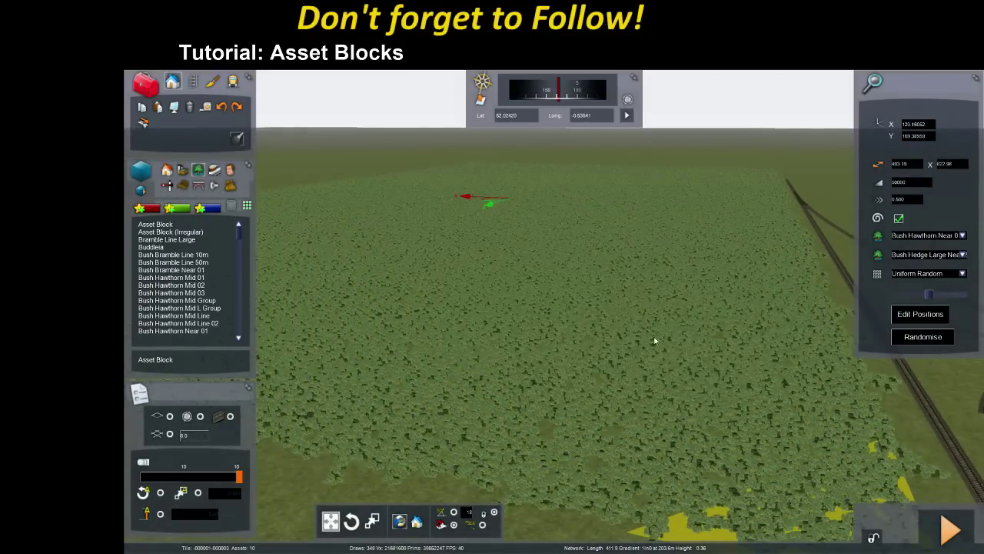
key("Down")
mouse_move(375, 187)
right_mouse_down()
mouse_move(377, 254)
mouse_move(375, 203)
right_mouse_up()
left_click(919, 183)
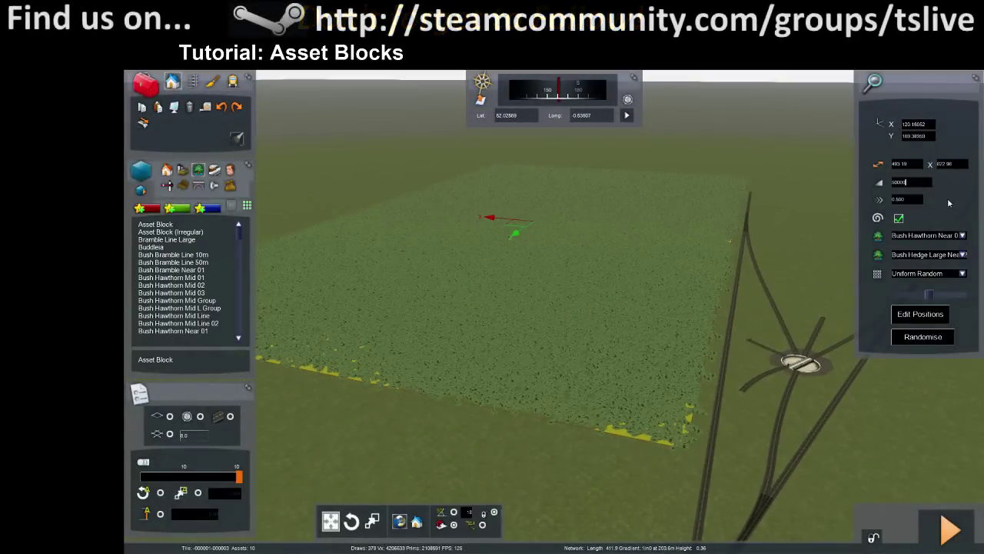
key("BackSpace")
key("Return")
Choose Asset Block (Irregular) as the asset for placement on the open ground.
right_click_drag(815, 204, 980, 191)
key("Down")
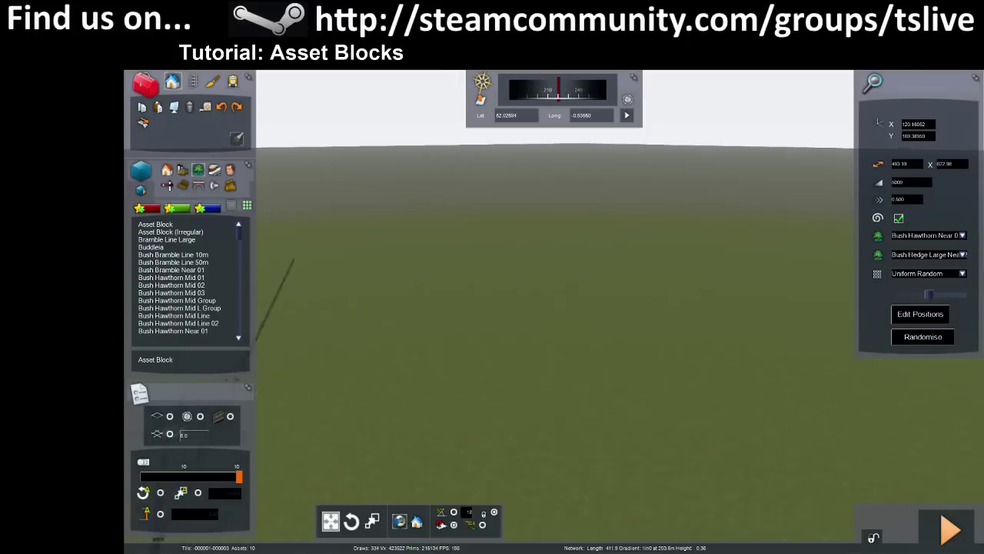
key("Up")
right_click_drag(555, 355, 546, 341)
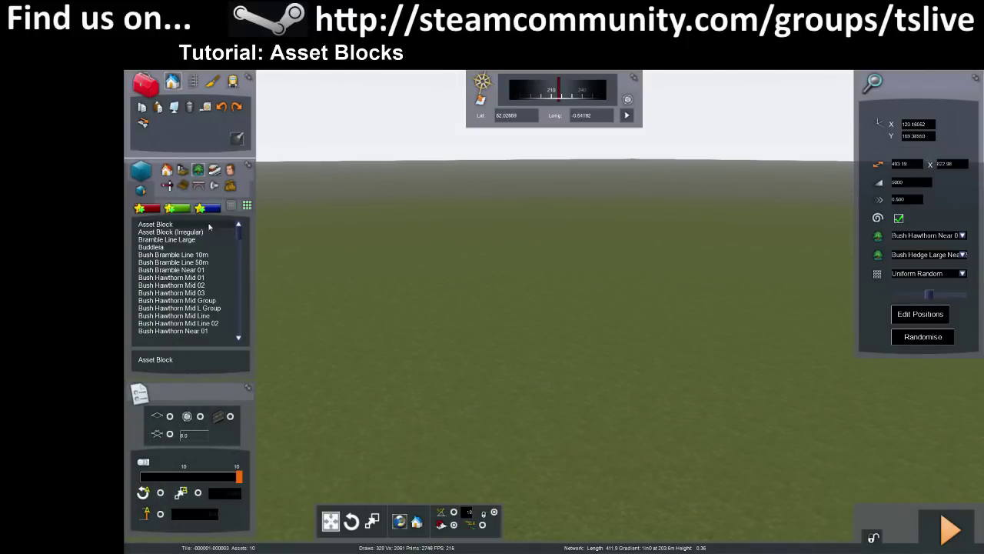
left_click(185, 232)
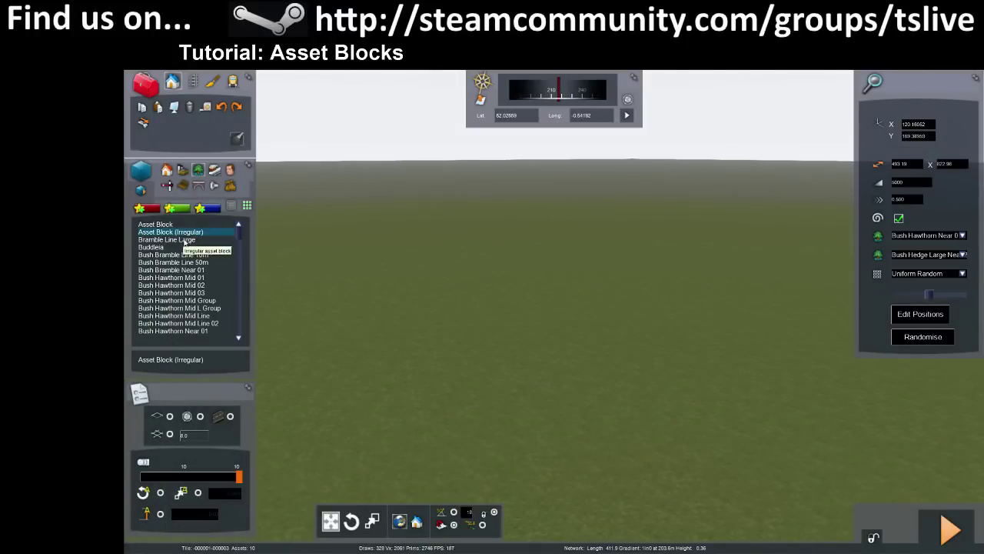
Survey the tracks around the turntable and beside the bush block for an area suited to an irregular block.
right_click_drag(586, 409, 461, 392)
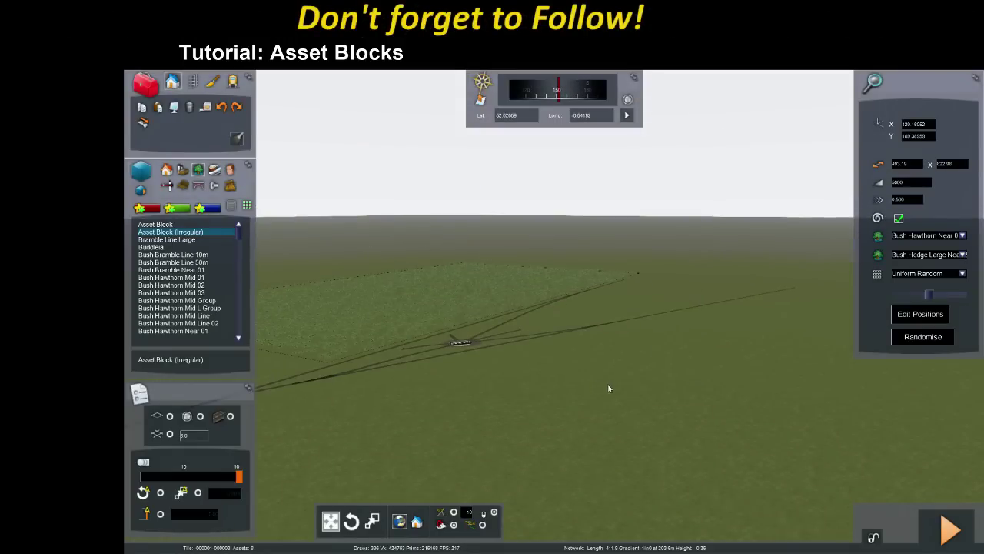
right_click_drag(619, 373, 661, 431)
key("Up")
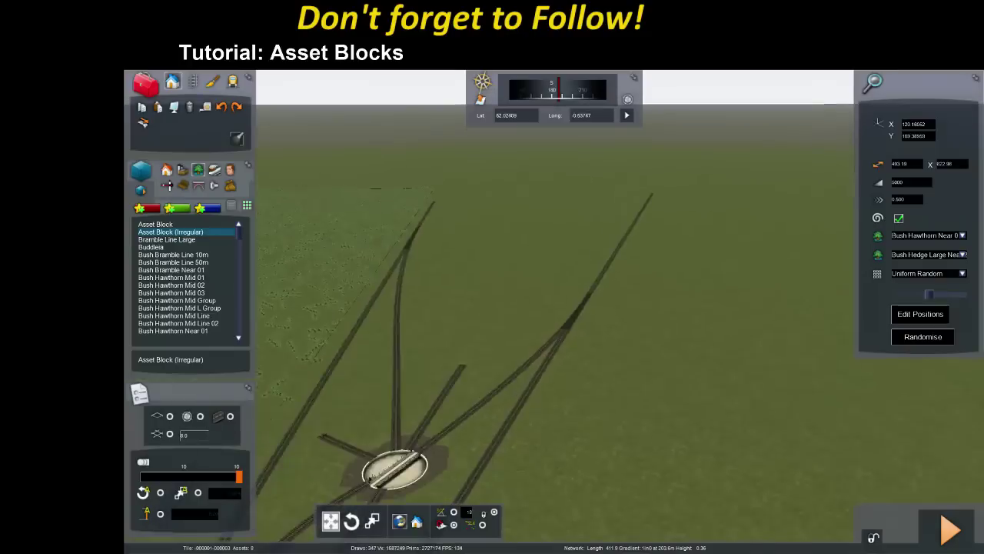
key("Left")
key("Right")
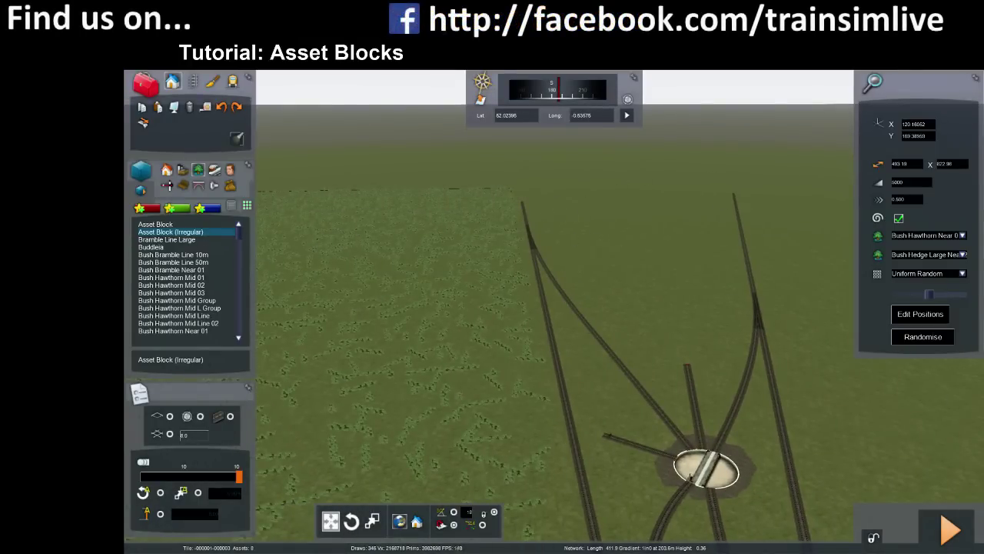
key("Up")
mouse_move(356, 342)
right_mouse_down()
mouse_move(356, 280)
mouse_move(356, 342)
right_mouse_up()
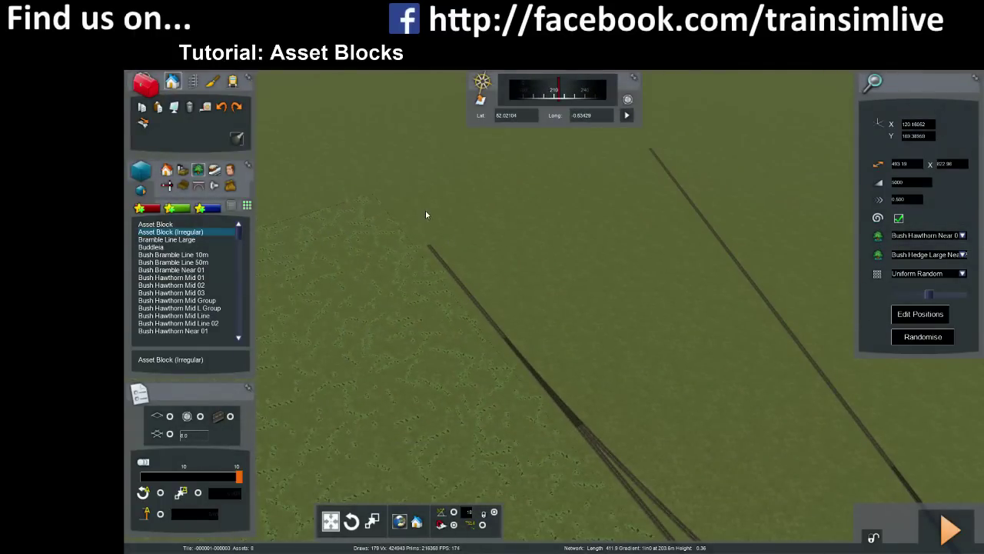
right_click(521, 306)
right_click_drag(522, 307, 646, 303)
key("Up")
key("Down")
mouse_move(523, 328)
right_mouse_down()
mouse_move(557, 304)
mouse_move(522, 328)
right_mouse_up()
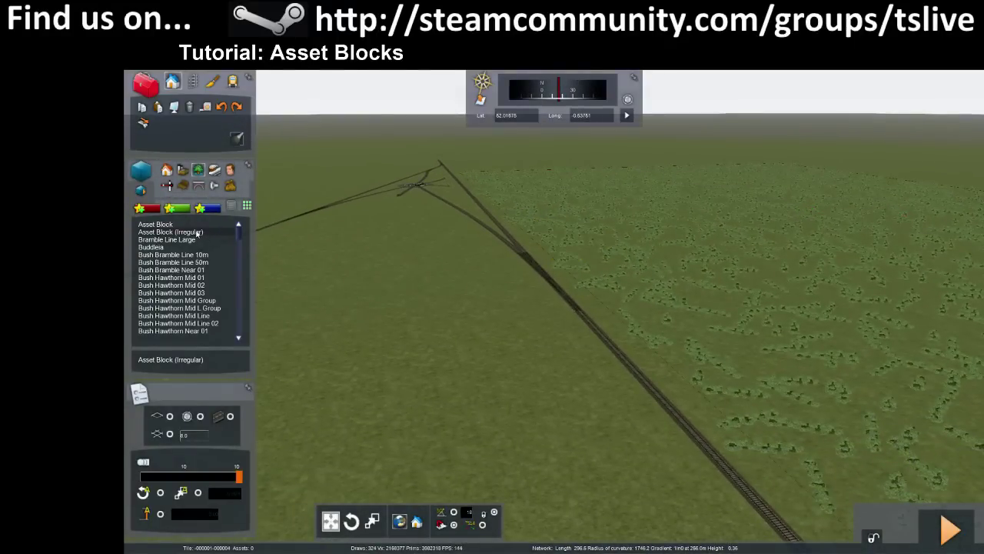
Start the irregular asset block's outline at the buffer end of the track and place points beside the siding at the turntable.
right_click_drag(462, 267, 548, 297)
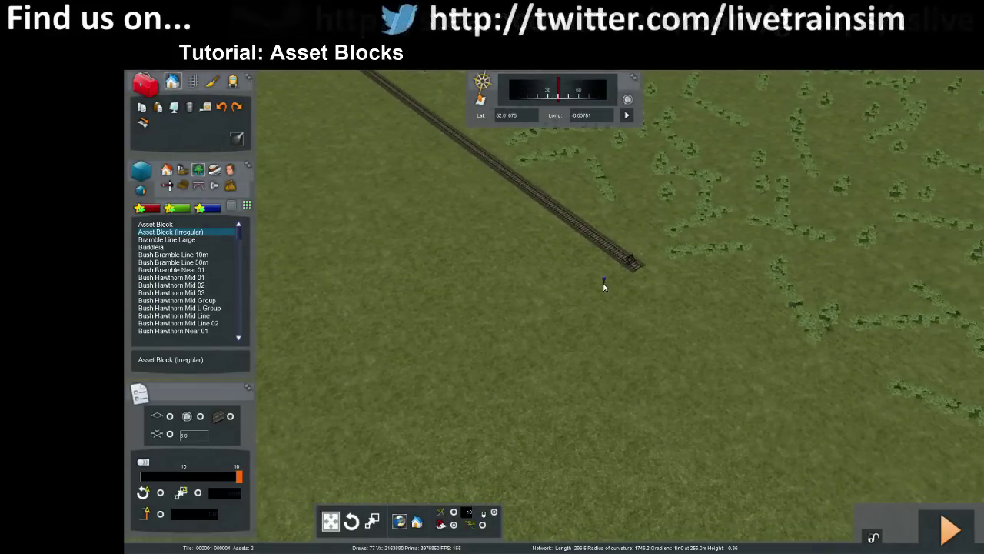
key("Up")
right_click_drag(485, 231, 559, 274)
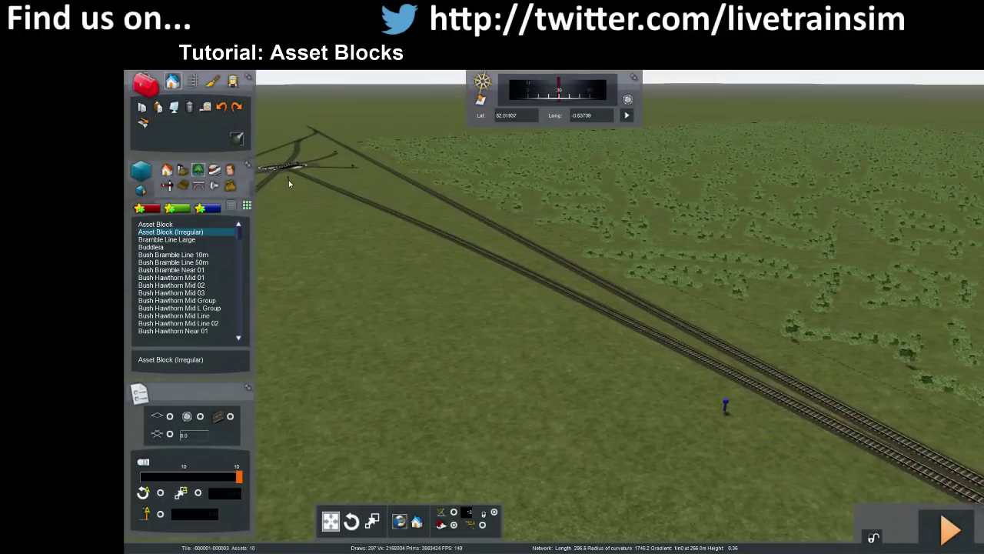
mouse_move(288, 180)
right_mouse_down()
mouse_move(260, 170)
mouse_move(220, 121)
mouse_move(208, 154)
mouse_move(333, 202)
right_mouse_up()
key("Up")
key("Down")
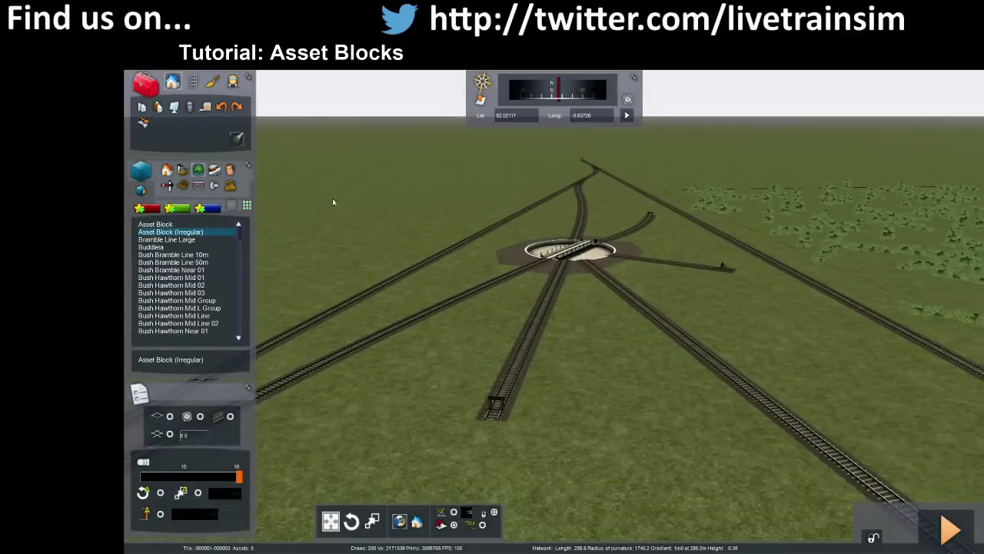
left_click(647, 344)
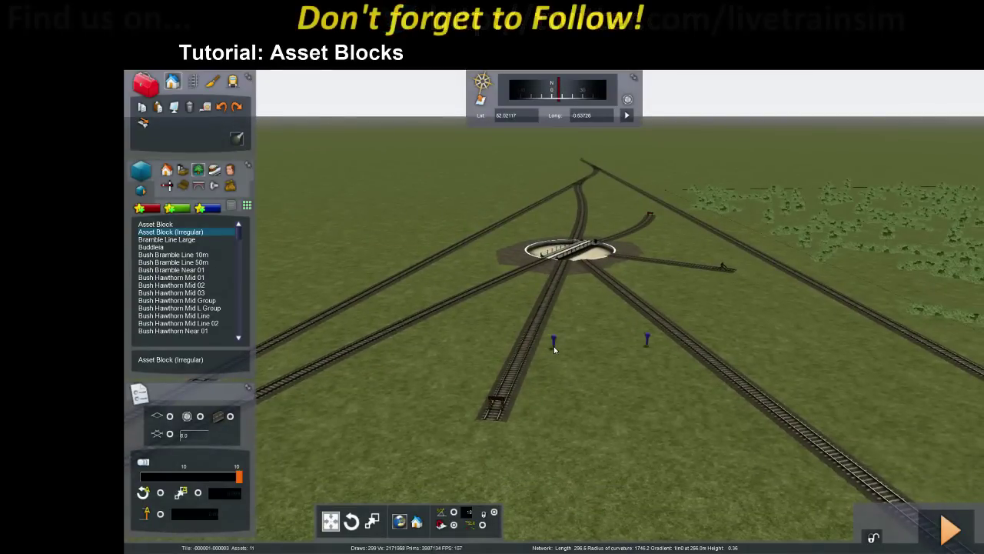
right_click(563, 350)
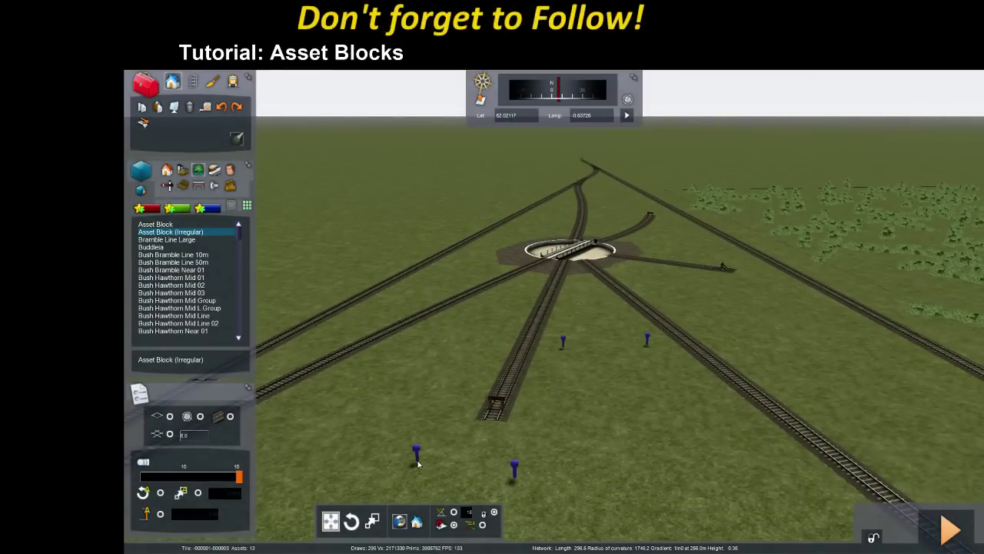
Extend the irregular block's outline past the turntable, across the far ends of the two tracks, and back along the other track.
right_click_drag(430, 387, 607, 338)
key("Up")
right_click_drag(538, 358, 550, 360)
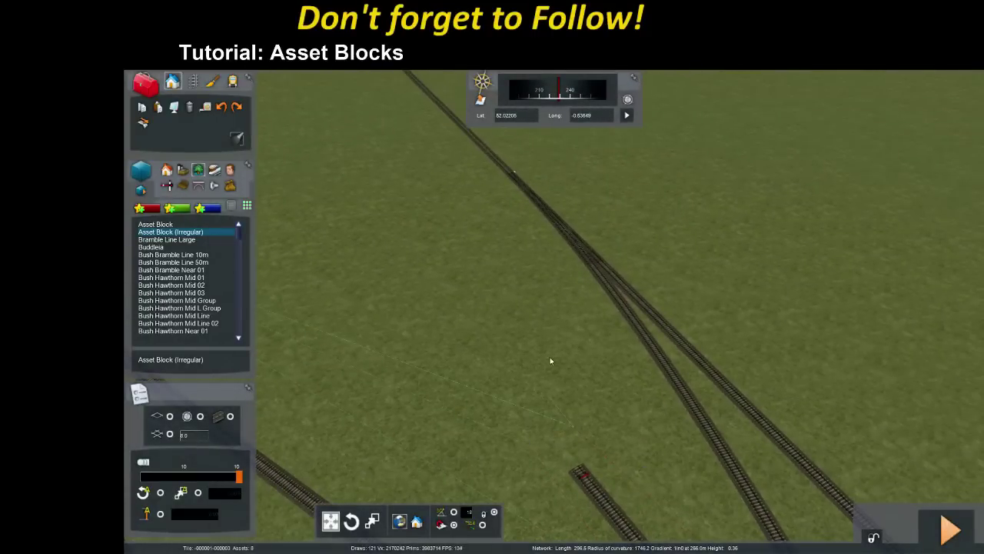
key("Up")
right_click_drag(589, 299, 534, 253)
key("Down")
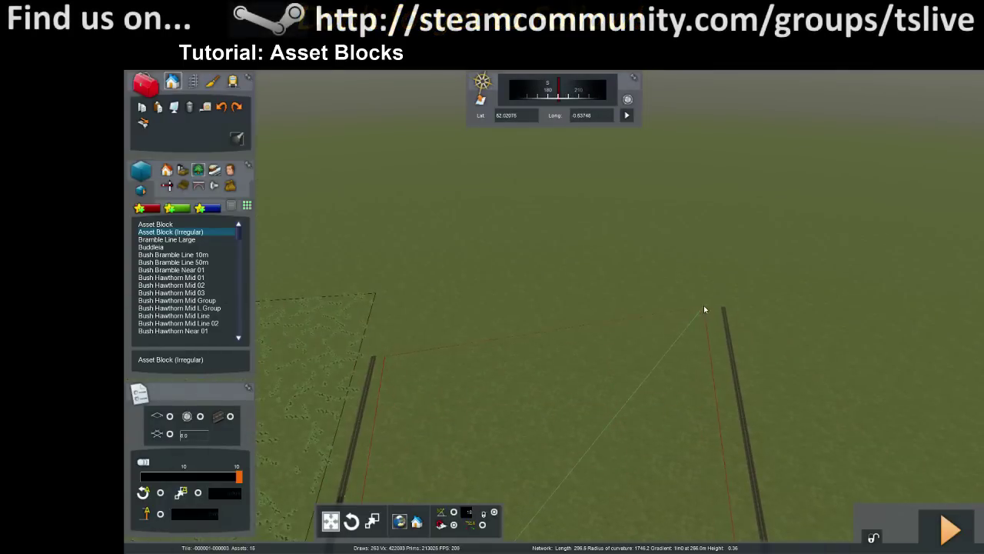
left_click(711, 309)
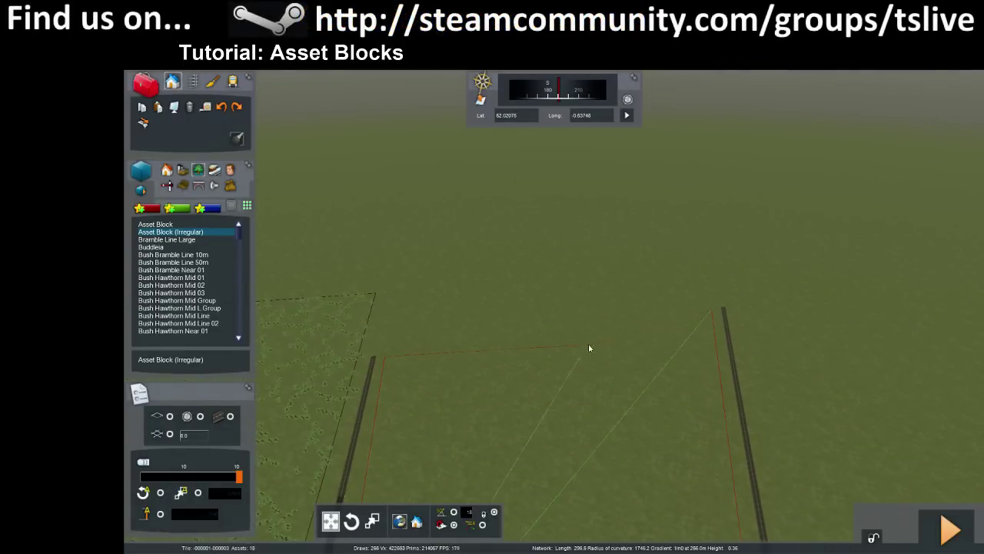
right_click_drag(626, 344, 262, 377)
key("Down")
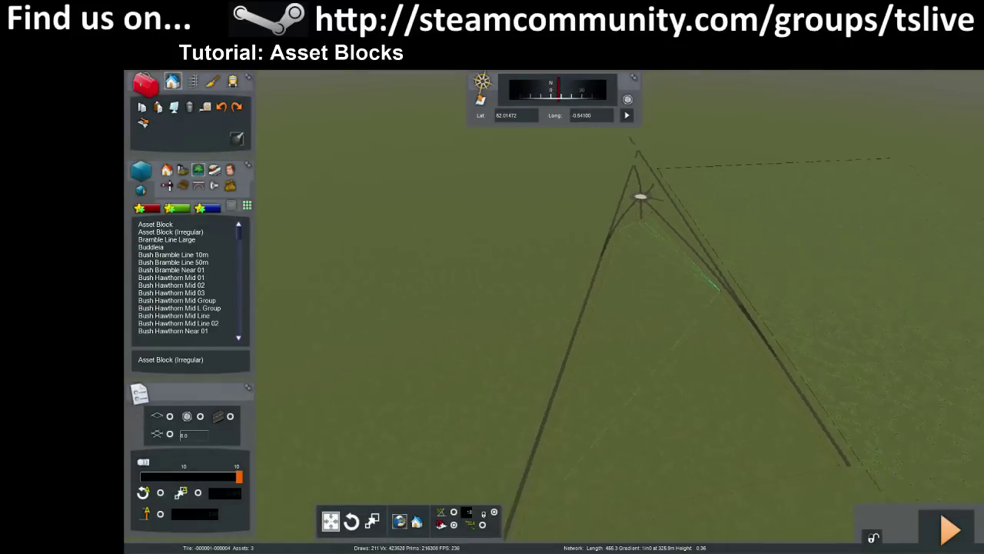